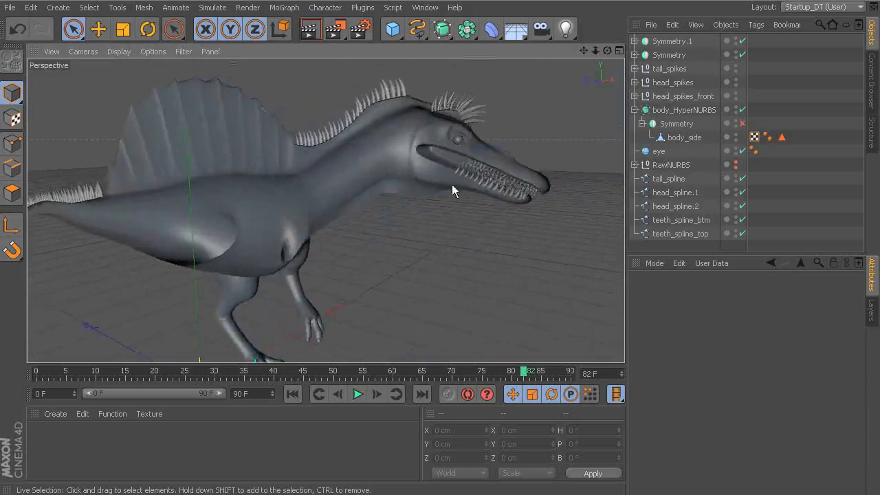
Add a cube and move it to the dinosaur's head, at about Y 342.8 cm and Z -330.7 cm
right_click_drag(451, 185, 444, 203, "alt")
left_click_drag(444, 204, 354, 198, "alt")
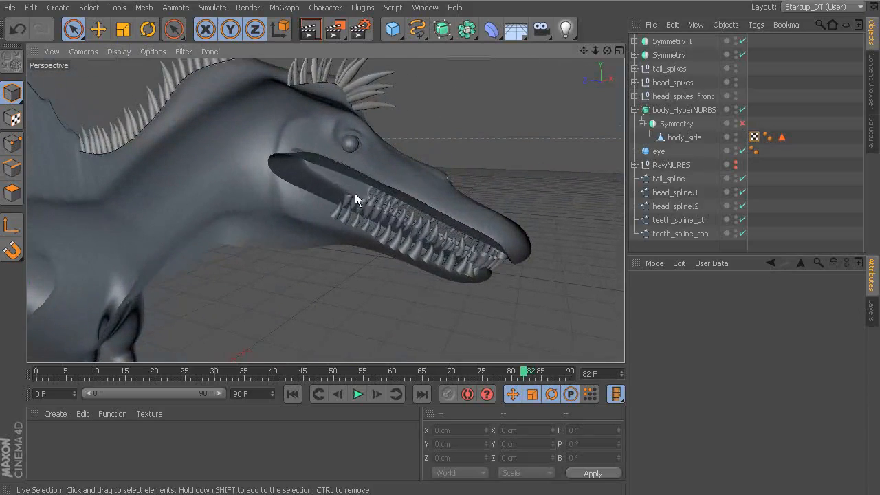
left_click(393, 30)
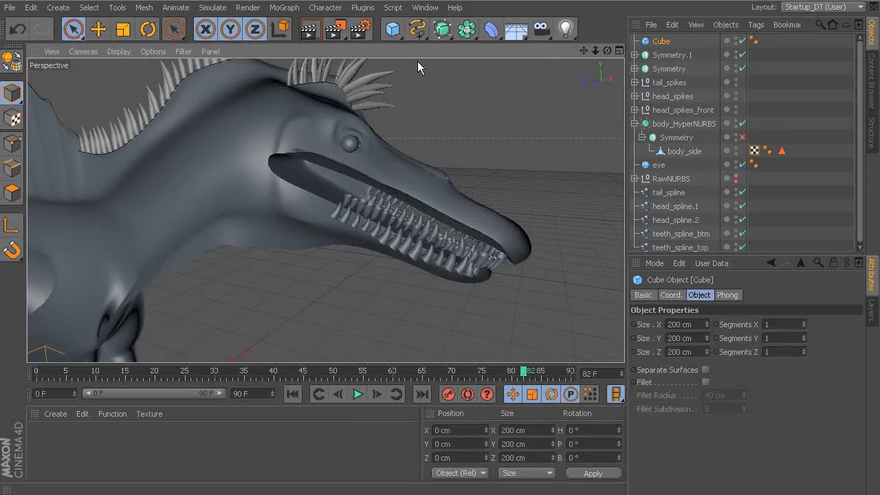
right_click_drag(491, 225, 265, 255, "alt")
left_click_drag(265, 257, 407, 186)
middle_click_drag(473, 168, 361, 227, "alt")
right_click_drag(361, 228, 415, 234, "alt")
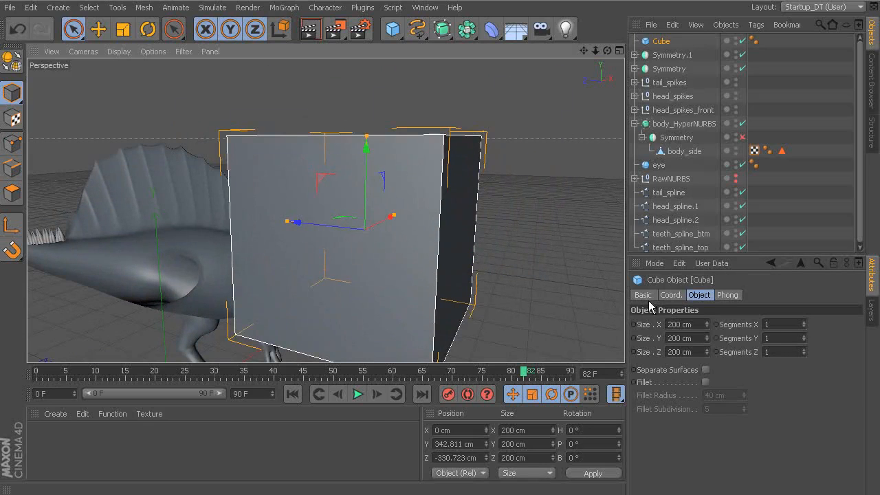
Slim the cube down to 11 cm in X and 14.4 cm in Y
left_click_drag(708, 330, 428, 222)
left_click_drag(708, 325, 707, 344)
left_click_drag(272, 103, 454, 141, "alt")
left_click_drag(347, 134, 345, 187)
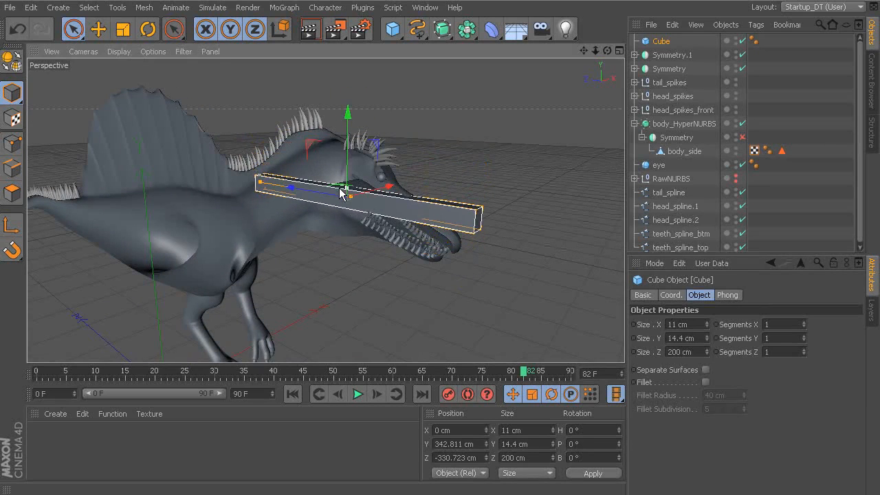
Shorten the cube to about 54.9 cm in Z and move it into the mouth at about Y 339.4 cm, Z -352.7 cm
left_click_drag(260, 186, 315, 205)
middle_click_drag(361, 206, 296, 208, "alt")
right_click_drag(296, 208, 369, 216, "alt")
left_click_drag(369, 216, 413, 212, "alt")
left_click_drag(279, 170, 324, 173)
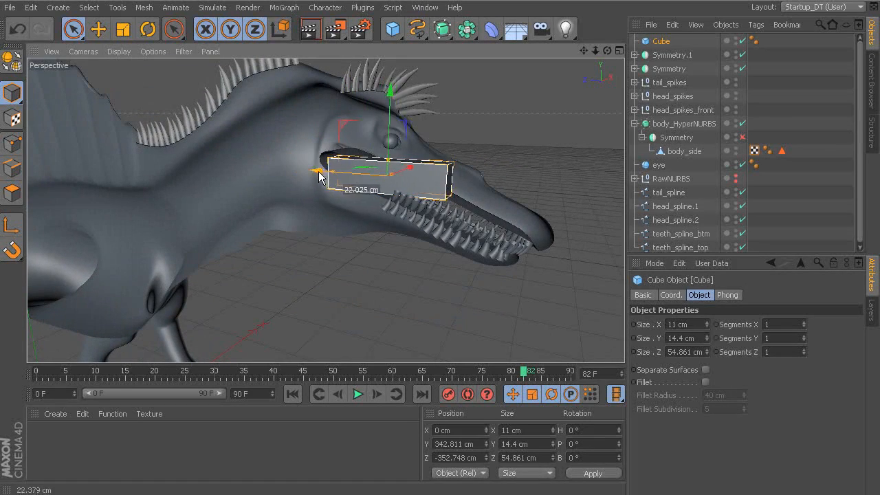
left_click_drag(393, 89, 390, 114)
Set the cube's Y size to 9.4 cm and its X size to 16 cm
left_click_drag(424, 146, 373, 145, "alt")
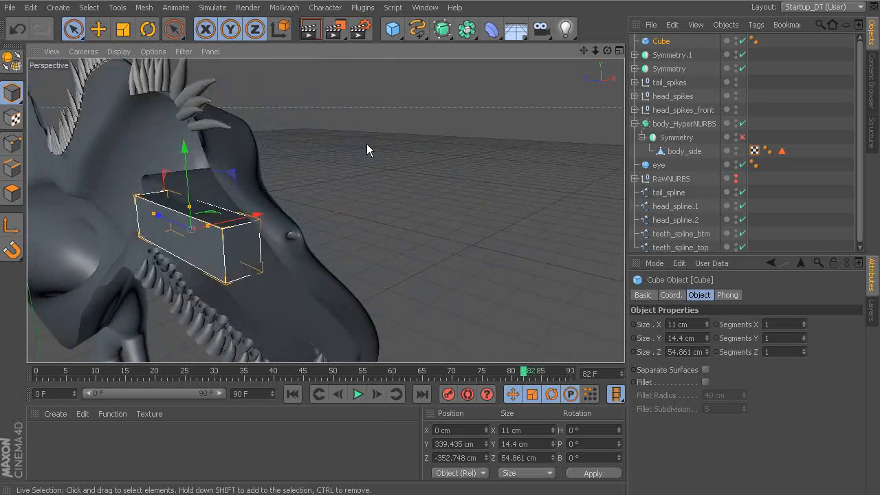
middle_click_drag(317, 144, 365, 125, "alt")
right_click_drag(361, 107, 403, 104, "alt")
left_click_drag(403, 105, 500, 204, "alt")
left_click_drag(707, 338, 707, 350)
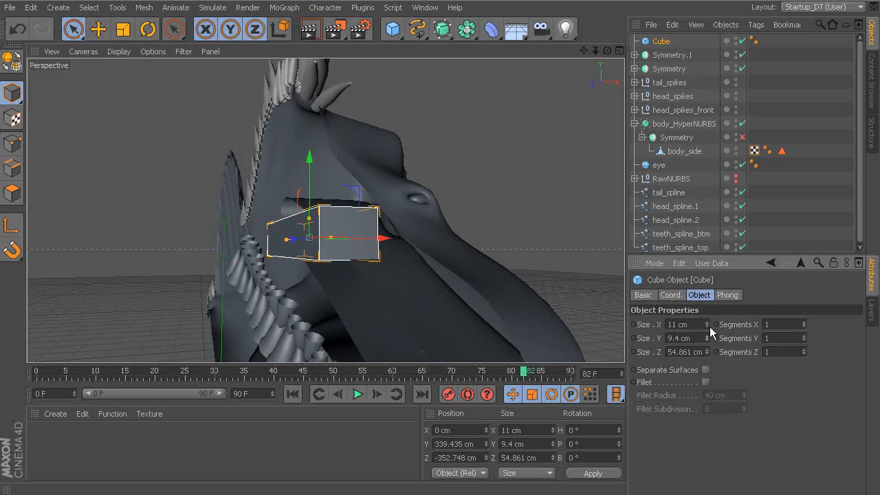
left_click_drag(707, 324, 706, 318)
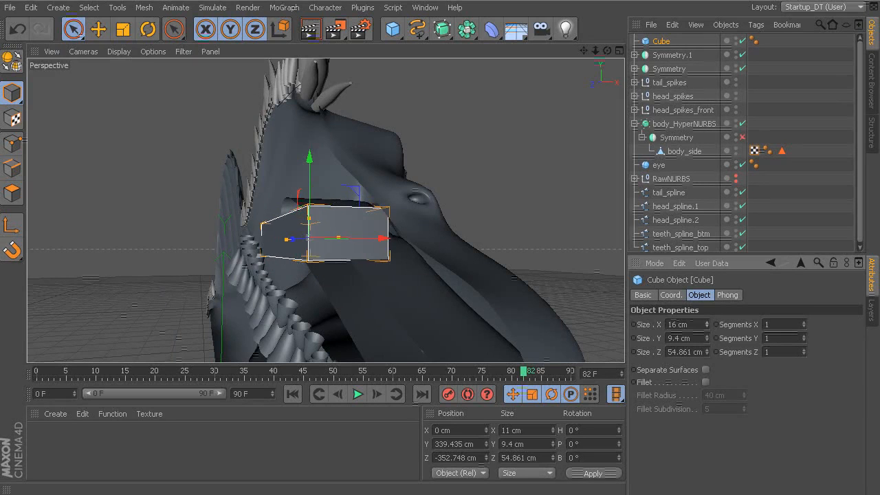
Move the cube back along the mouth to about Z -346.3 cm
left_click_drag(488, 244, 424, 252, "alt")
right_click_drag(424, 253, 356, 254, "alt")
left_click_drag(309, 252, 277, 249)
left_click_drag(278, 248, 314, 257, "alt")
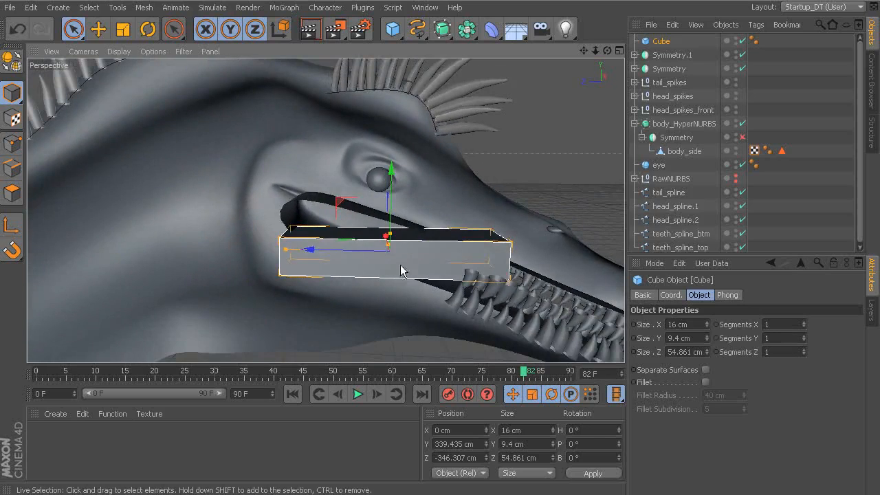
Set the cube's segments to 2 in X, 2 in Y and 5 in Z
middle_click_drag(386, 268, 367, 266, "alt")
right_click_drag(367, 266, 373, 269, "alt")
left_click_drag(374, 268, 398, 275, "alt")
key("s")
right_click_drag(416, 251, 460, 222, "alt")
middle_click_drag(460, 221, 422, 170, "alt")
middle_click_drag(492, 233, 537, 246, "alt")
left_click(804, 323)
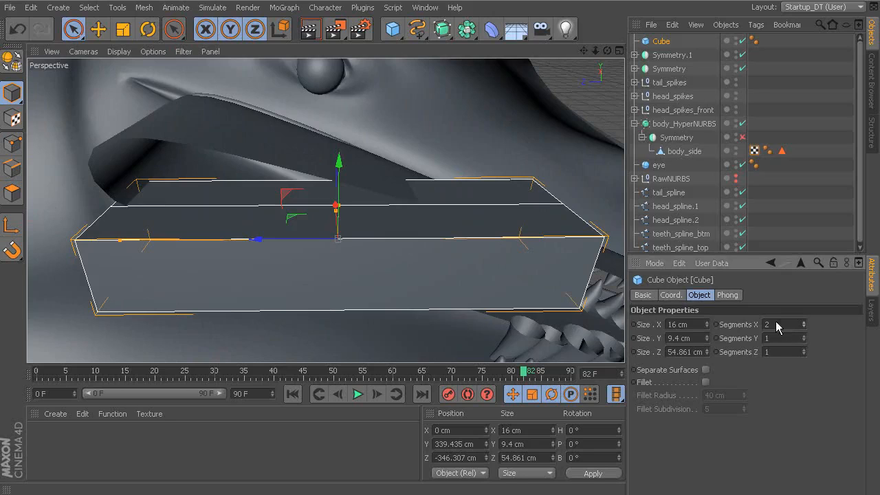
left_click(803, 349)
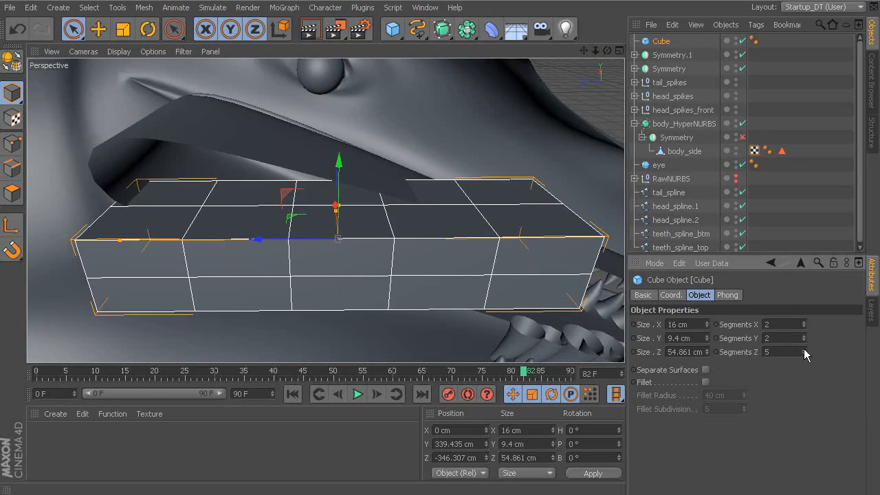
Convert the segmented cube into an editable polygon object
scroll(477, 252, "down", 2)
scroll(478, 253, "up", 5)
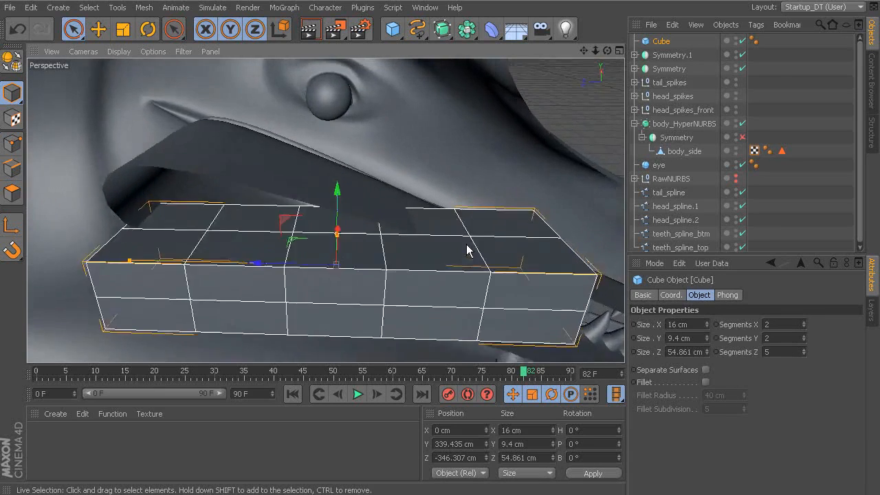
middle_click_drag(461, 231, 467, 230, "alt")
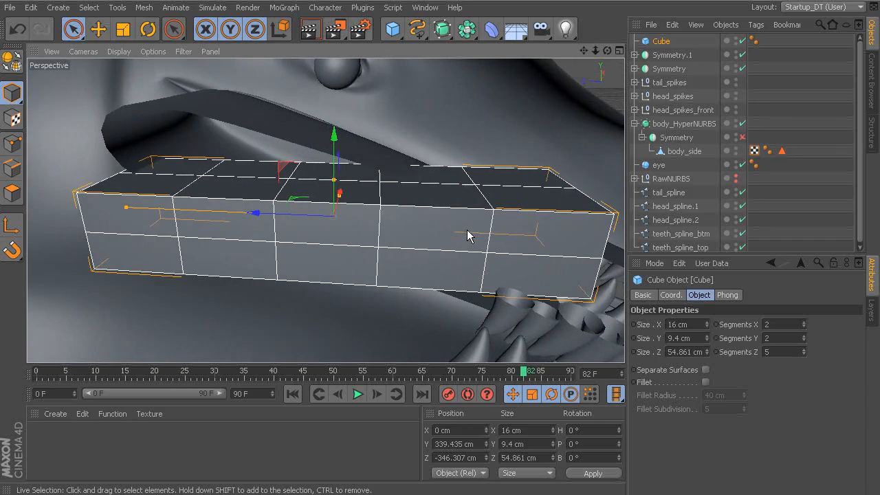
left_click_drag(448, 222, 452, 241, "alt")
scroll(418, 221, "down", 5)
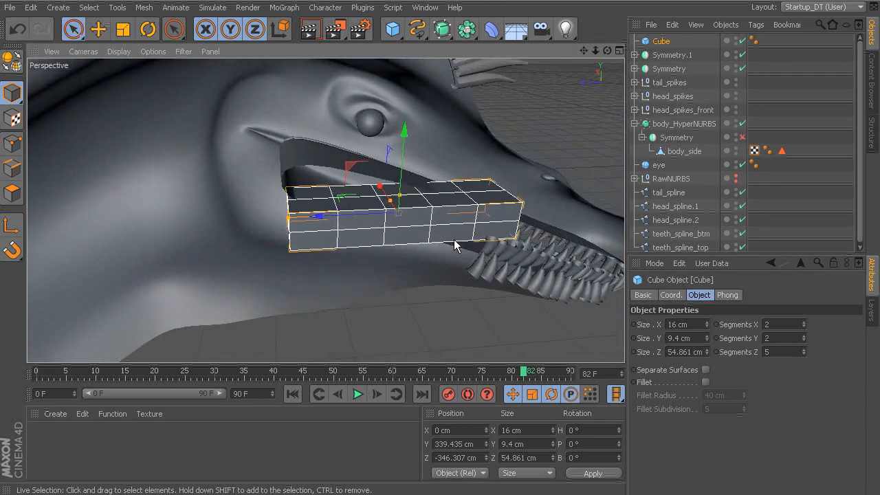
scroll(461, 237, "up", 2)
scroll(462, 242, "up", 1)
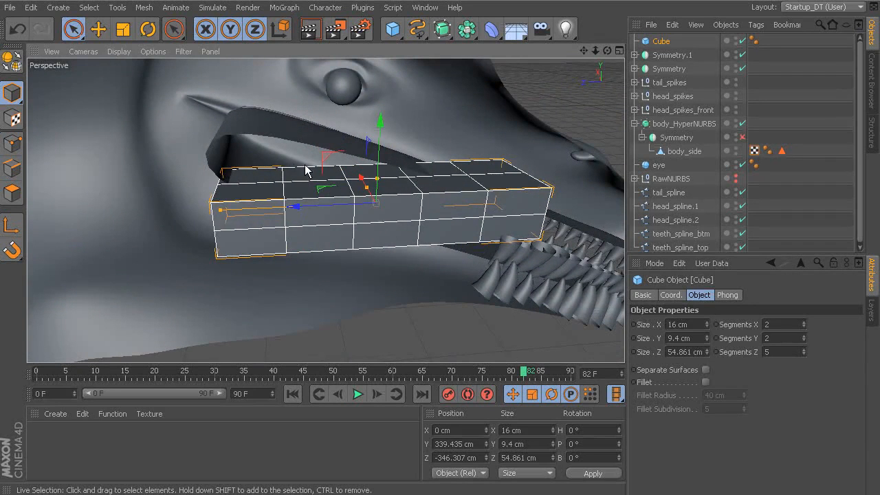
left_click(12, 61)
left_click_drag(230, 194, 257, 193, "alt")
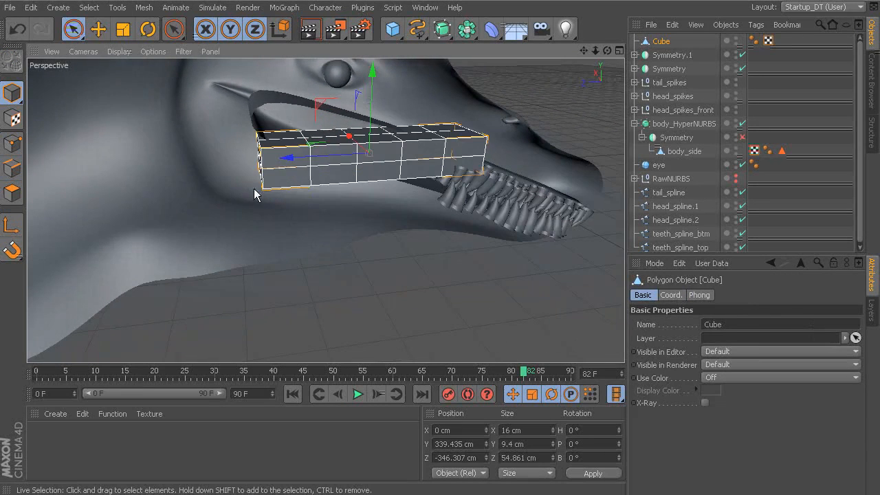
Select the four polygons on the cube's rear end face, facing the throat
left_click(13, 195)
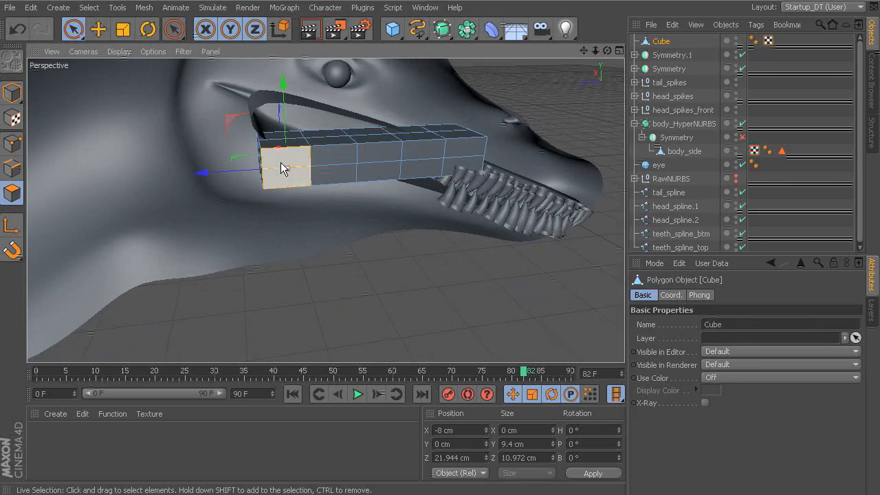
key("s")
scroll(284, 208, "down", 6)
middle_click_drag(316, 193, 311, 280, "alt")
scroll(355, 260, "down", 5)
left_click(292, 263)
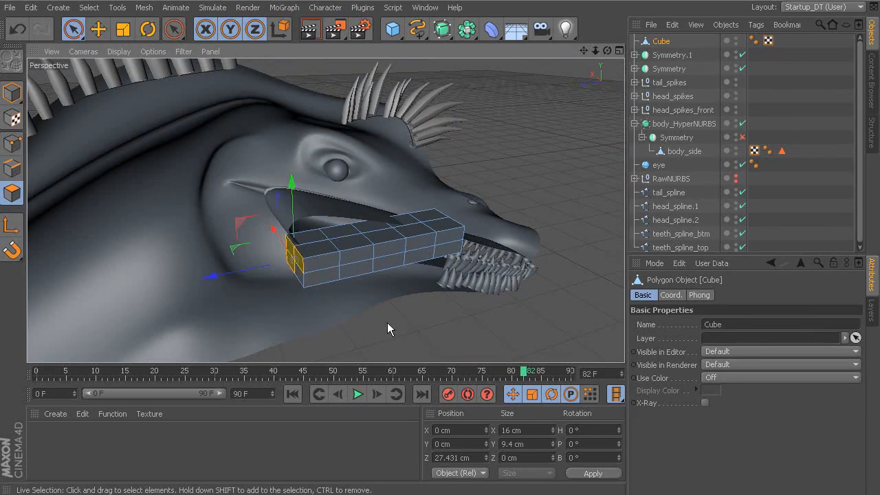
left_click(297, 269)
left_click(503, 296)
In the Right view, rectangle-select the cube's front end points and move them forward and down along the jaw
left_click_drag(421, 264, 378, 257, "alt")
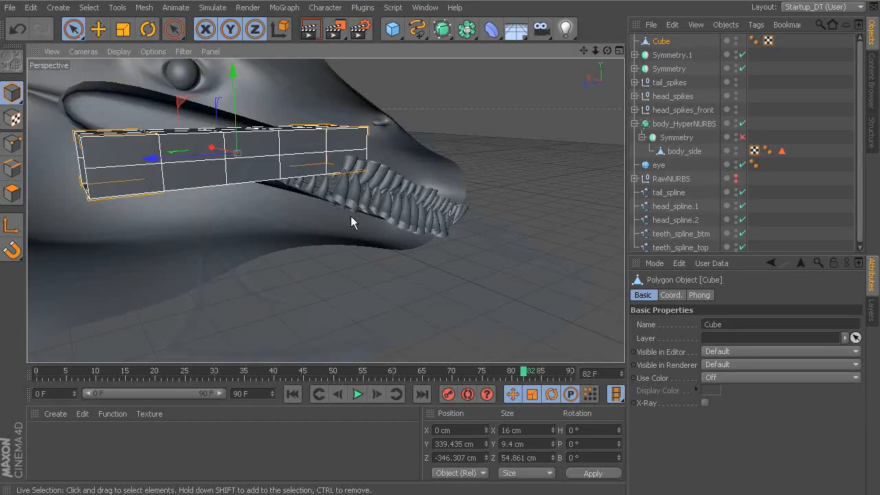
left_click_drag(351, 216, 338, 231, "alt")
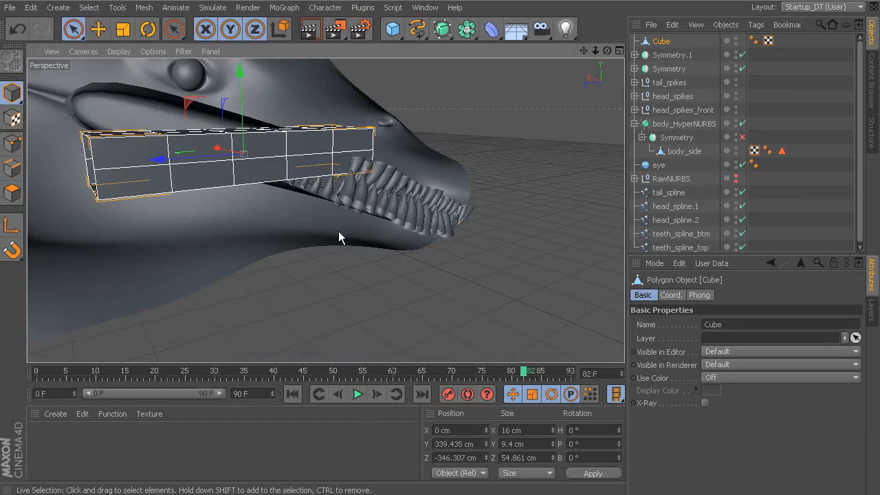
middle_click(275, 305)
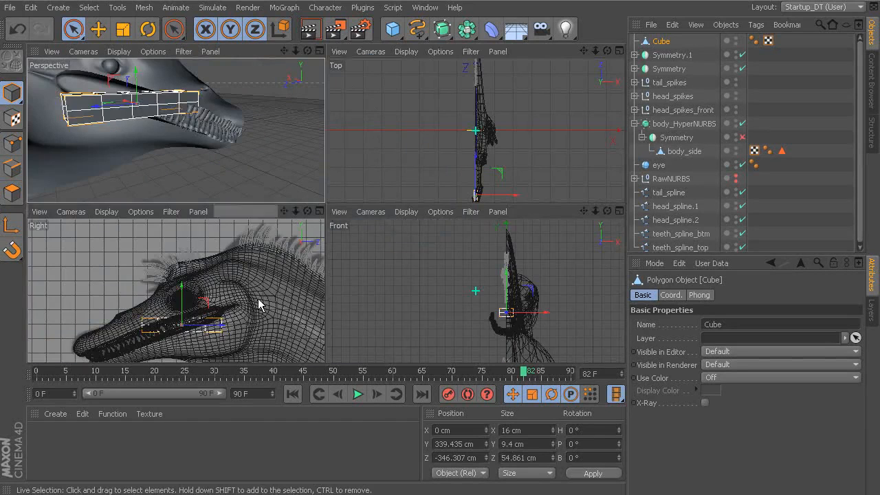
middle_click(256, 304)
middle_click_drag(372, 293, 389, 249, "alt")
right_click_drag(390, 249, 447, 260, "alt")
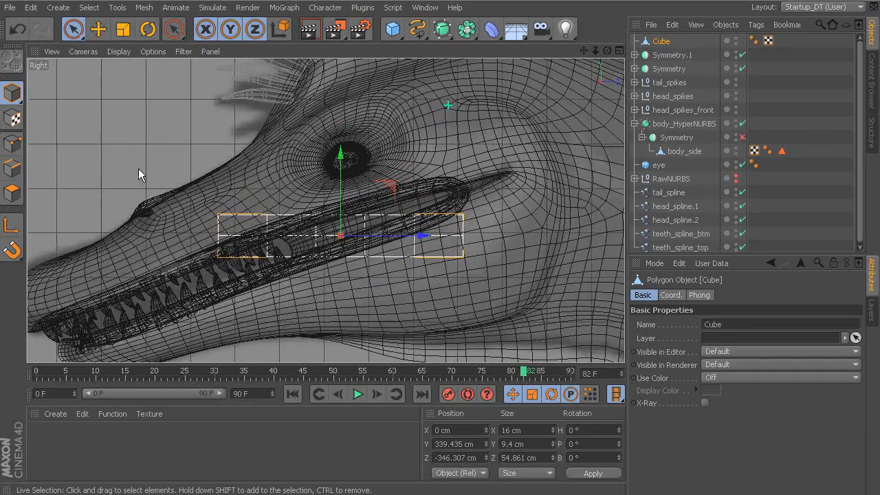
left_click(18, 146)
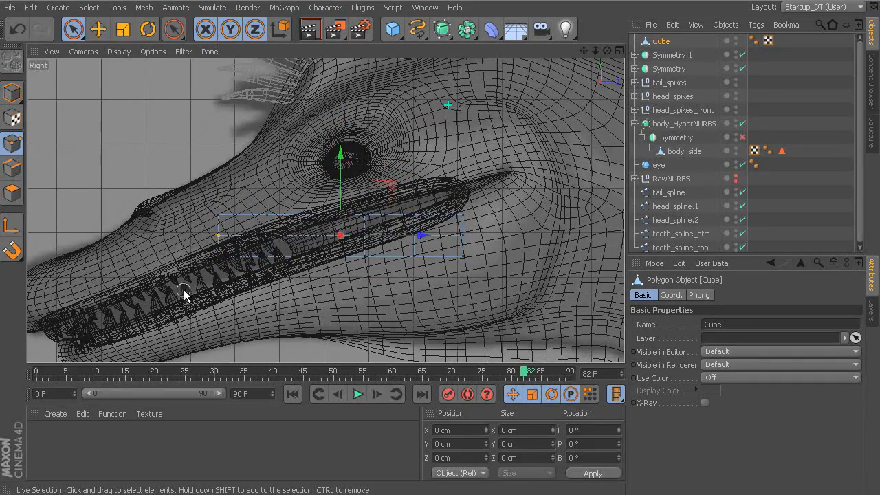
left_click(74, 29)
left_click(130, 70)
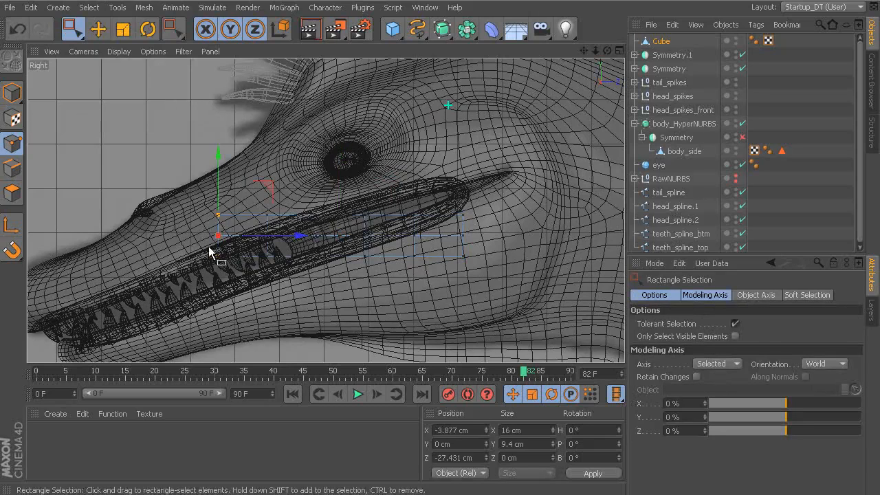
left_click_drag(298, 236, 228, 245)
left_click_drag(164, 199, 160, 248)
Move the second and third point columns from the cube's front forward and down to follow the mouth's slope
left_click_drag(241, 287, 239, 290)
left_click_drag(321, 237, 288, 245)
left_click_drag(233, 198, 230, 215)
left_click_drag(335, 193, 303, 270)
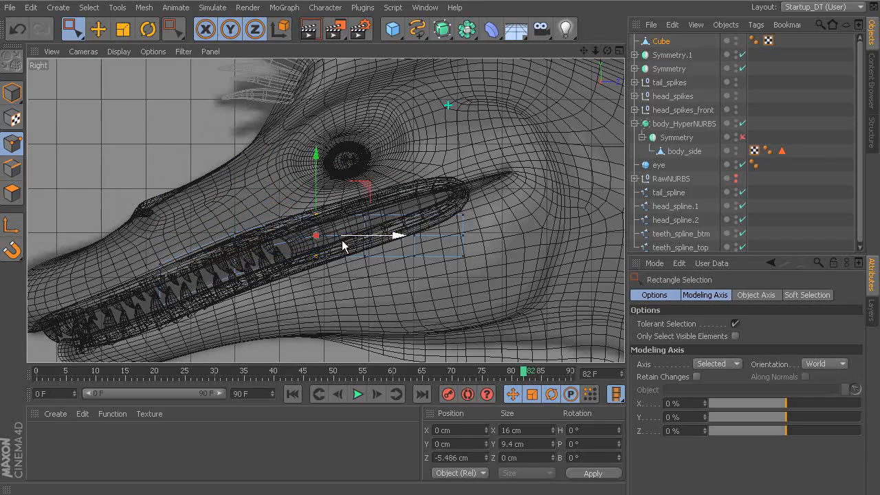
left_click_drag(350, 236, 340, 237)
left_click_drag(304, 200, 302, 213)
Pull the front two point columns further forward and down along the lower jaw
left_click_drag(383, 201, 336, 277)
left_click_drag(149, 309, 142, 319)
left_click_drag(202, 290, 173, 288)
left_click_drag(130, 245, 132, 252)
left_click_drag(205, 300, 205, 302)
left_click_drag(289, 257, 272, 262)
left_click_drag(217, 217, 218, 232)
In the Perspective view, scale the second point column from the front down to about 11.6 by 6.8 cm
middle_click(305, 222)
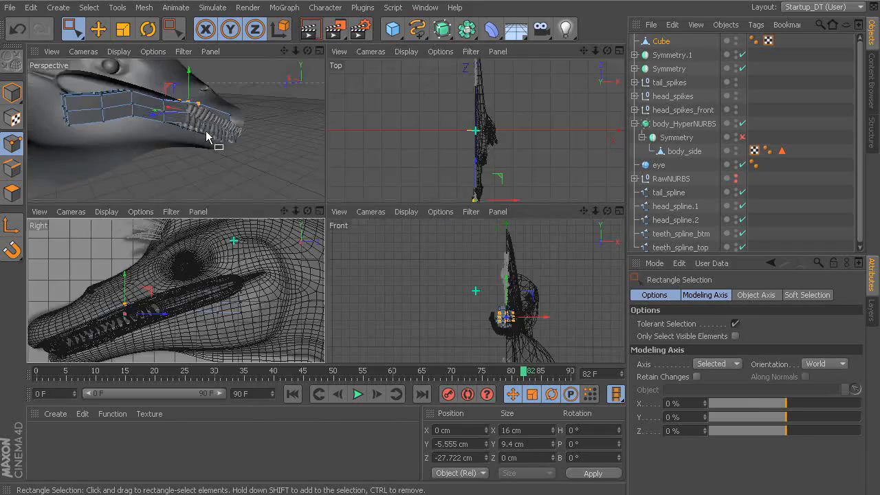
middle_click(216, 141)
scroll(316, 203, "up", 1)
scroll(343, 209, "up", 3)
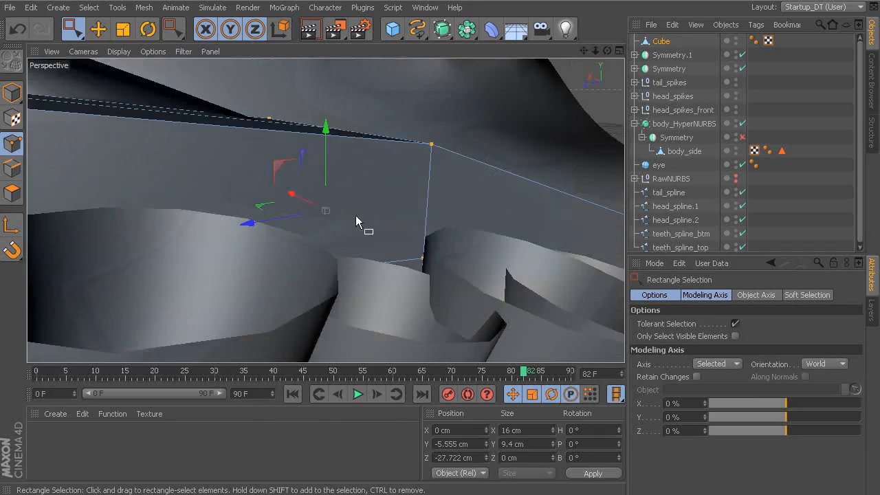
scroll(440, 255, "up", 3)
scroll(437, 255, "down", 3)
middle_click_drag(499, 269, 354, 240, "alt")
scroll(355, 241, "down", 1)
key("t")
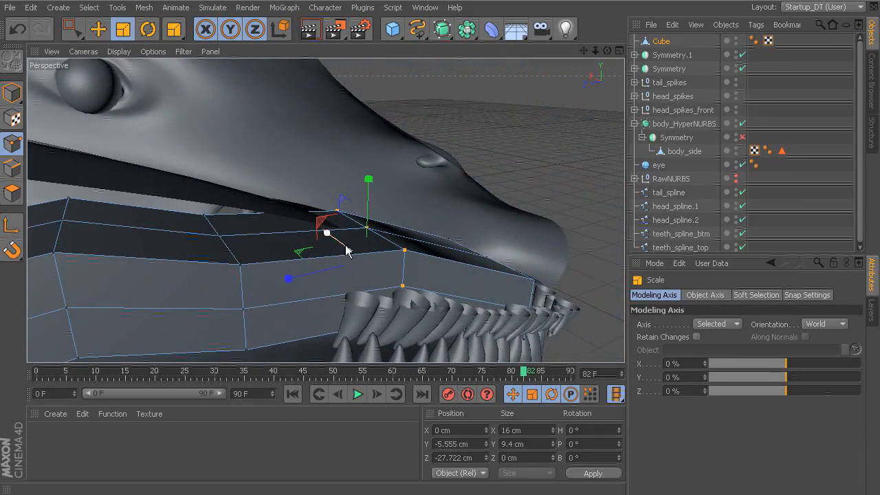
left_click_drag(374, 255, 246, 304)
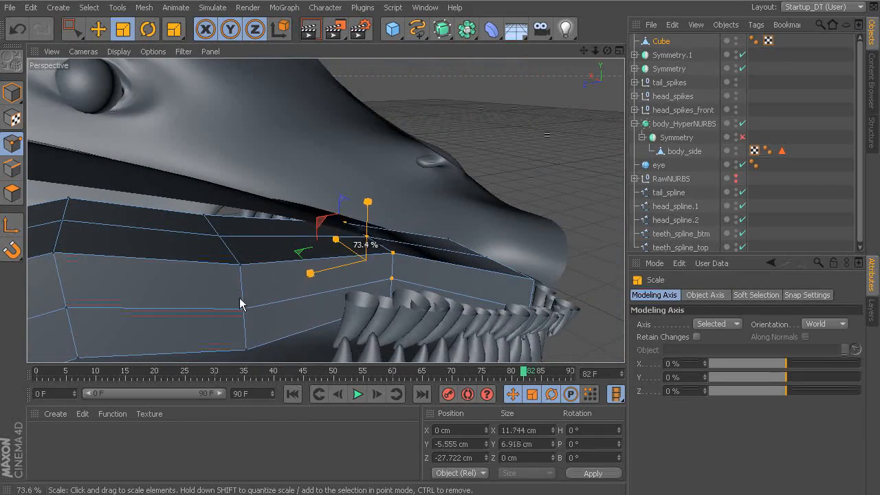
Select the third point column from the front and scale it down slightly to continue the taper
left_click(73, 31)
middle_click_drag(260, 181, 285, 158, "alt")
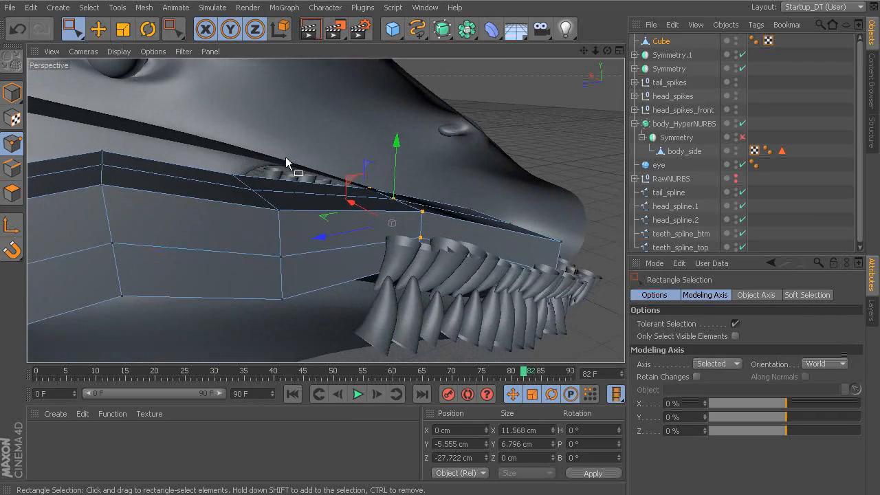
left_click_drag(303, 146, 175, 361)
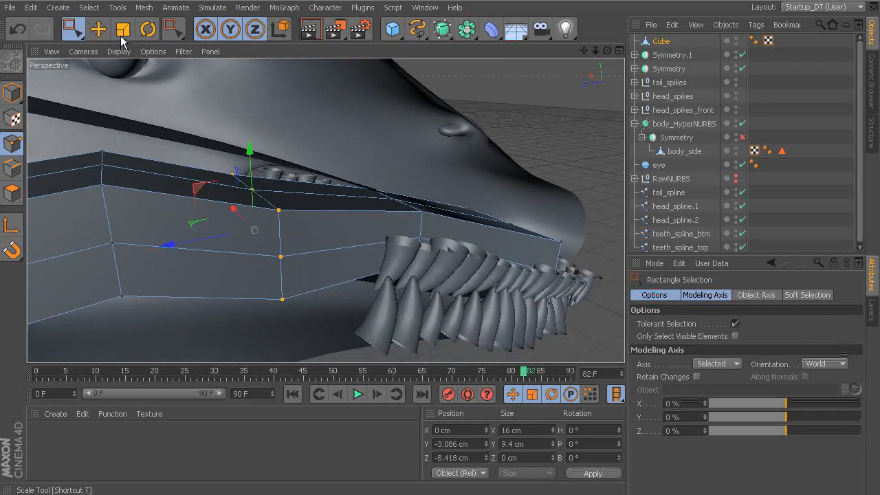
key("t")
left_click_drag(269, 213, 229, 239)
Select the points at the front tip and scale them down to about 6.8 by 4 cm
middle_click_drag(371, 248, 145, 250, "alt")
left_click(74, 31)
left_click_drag(332, 156, 158, 371)
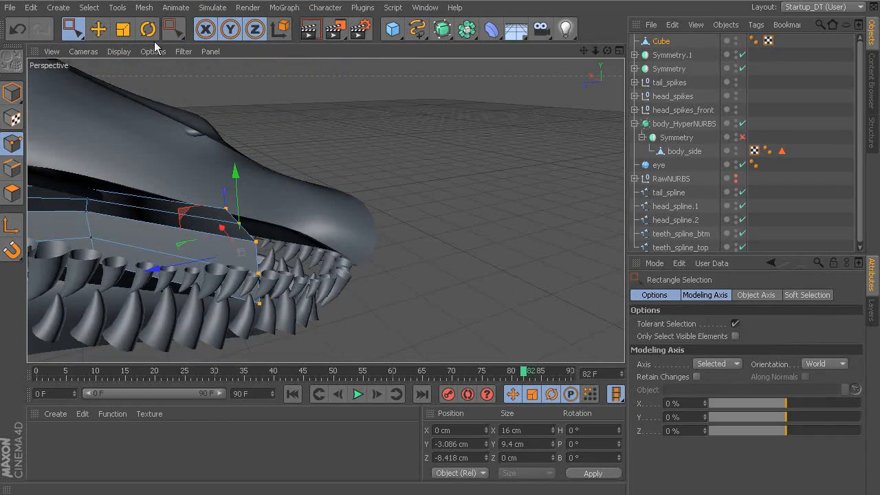
left_click(124, 32)
left_click_drag(232, 222, 139, 280)
left_click_drag(253, 232, 334, 207, "alt")
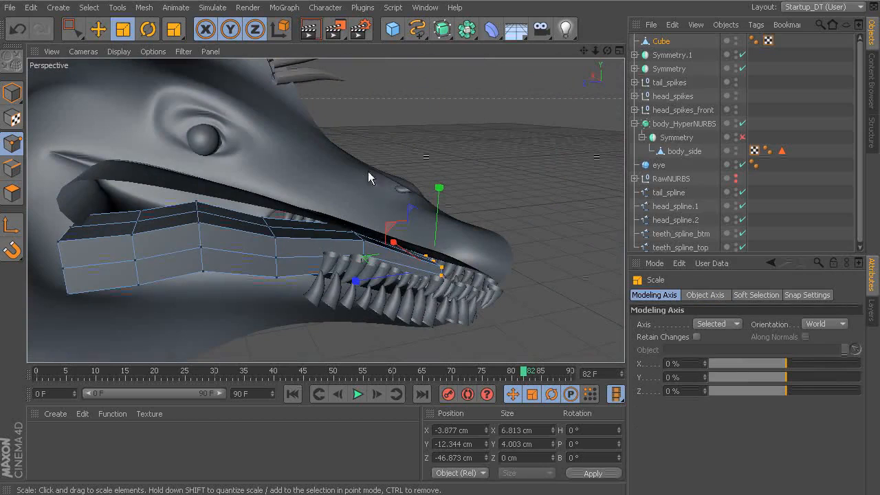
Switch to Live Selection, then select the eye object and frame it to view the head
left_click_drag(73, 28, 131, 44)
left_click(657, 165)
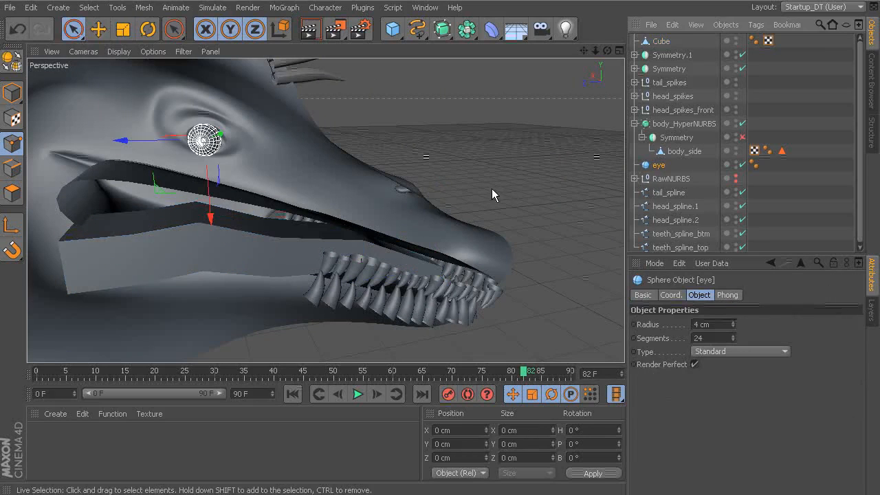
key("o")
right_click_drag(489, 195, 443, 205, "alt")
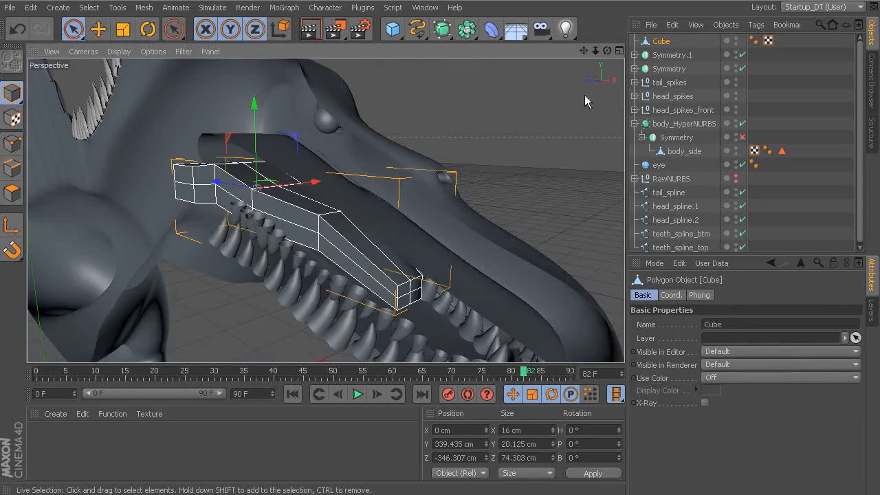
Try subdividing the cube by 1 without HyperNURBS Subdivide, and undo the subdivision
mouse_move(455, 173)
left_mouse_down("alt")
mouse_move(463, 169)
mouse_move(467, 179)
mouse_move(456, 180)
mouse_move(465, 181)
left_mouse_up("alt")
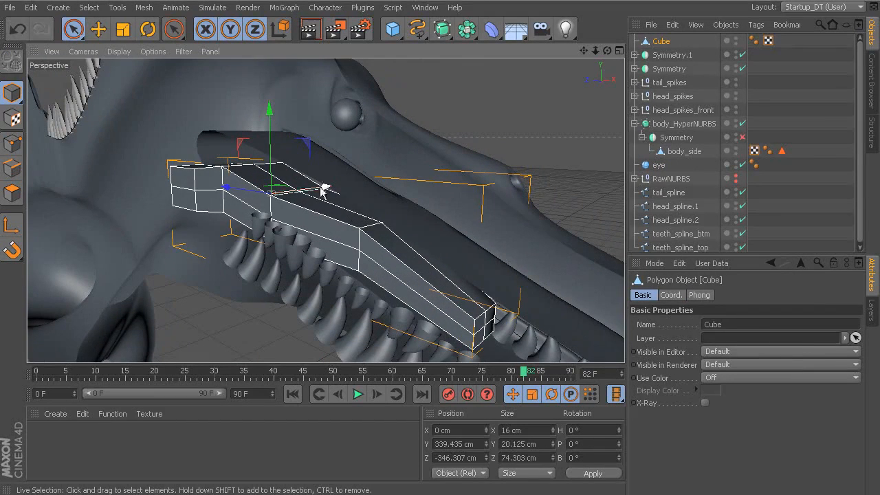
left_click(145, 8)
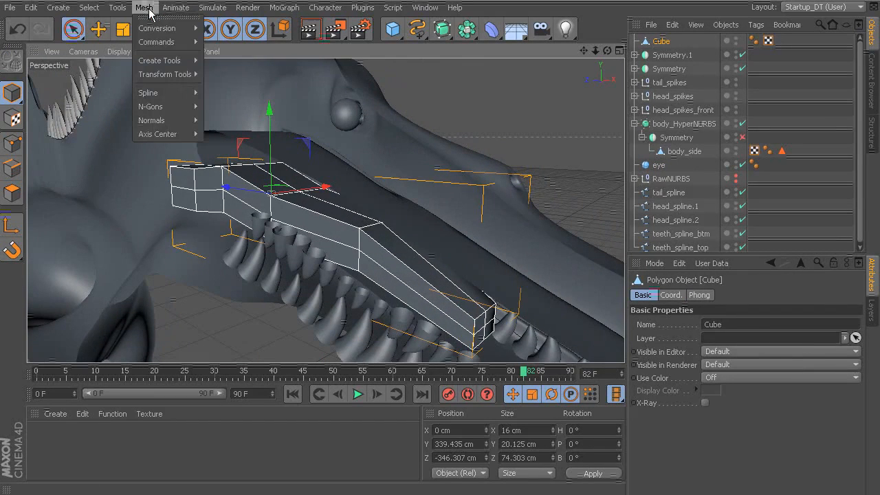
mouse_move(150, 43)
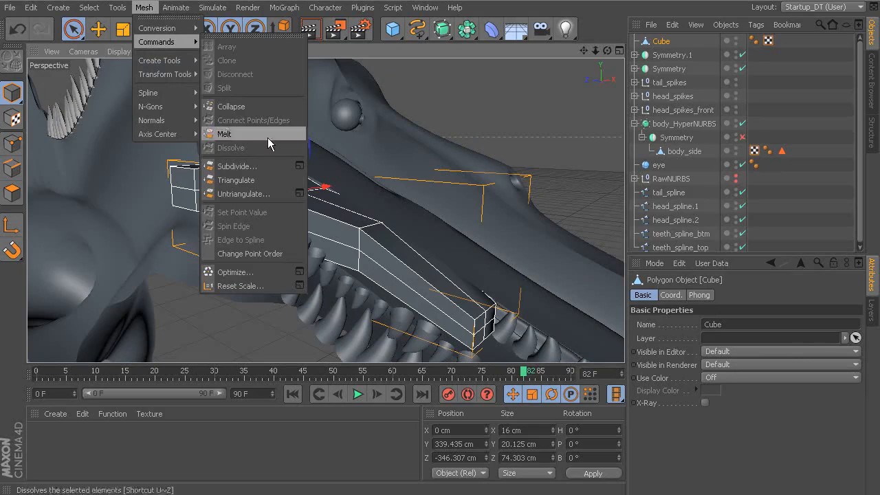
left_click(299, 166)
left_click_drag(308, 130, 569, 87)
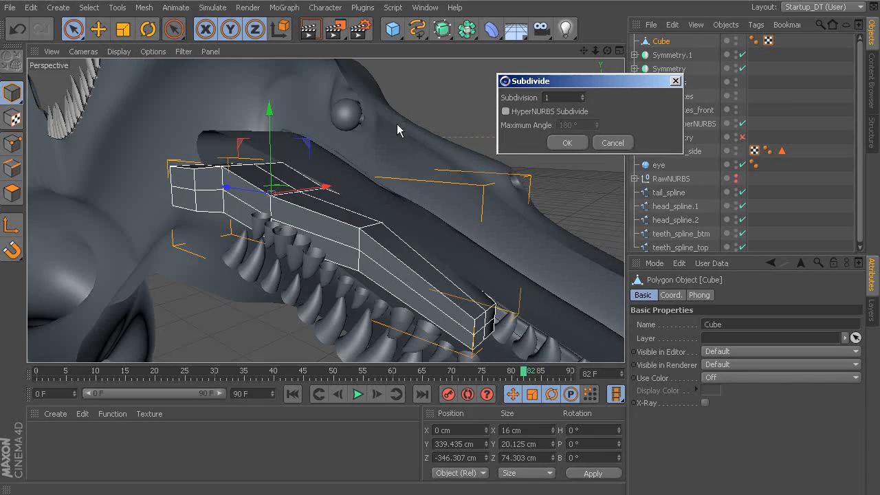
left_click(568, 142)
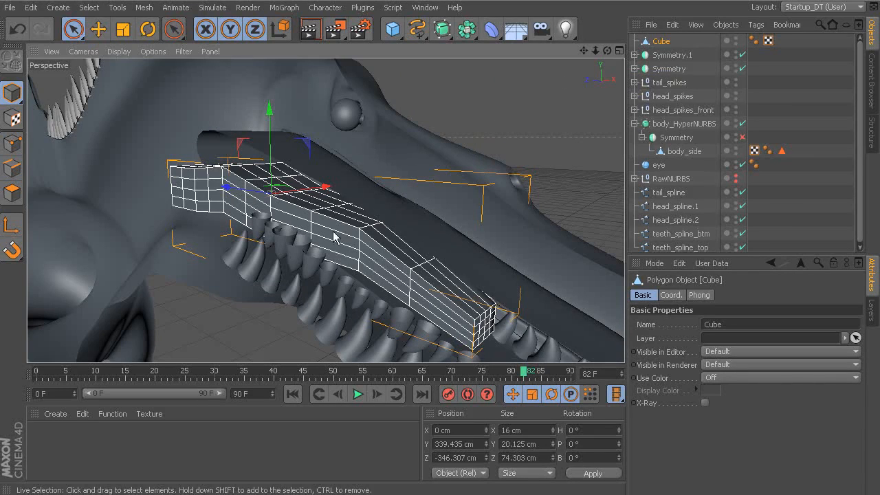
key("ctrl+z")
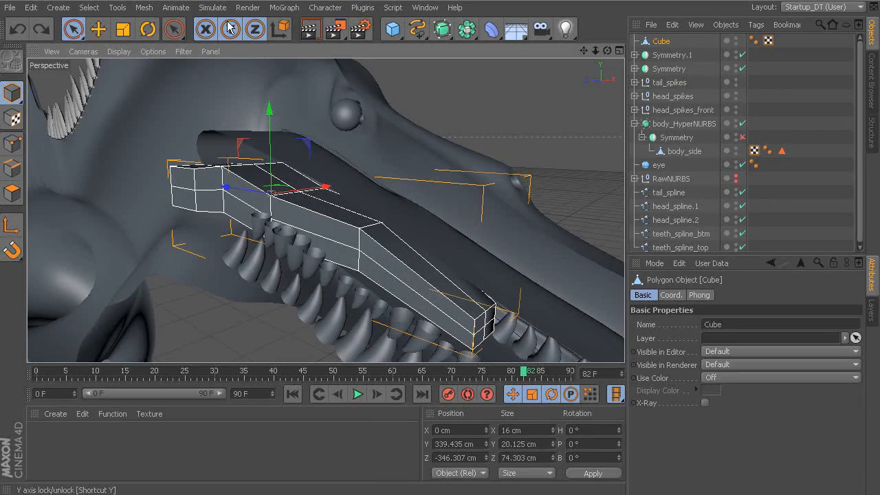
Subdivide the cube with HyperNURBS Subdivide enabled and a maximum angle of 180° to round the tongue
left_click(117, 8)
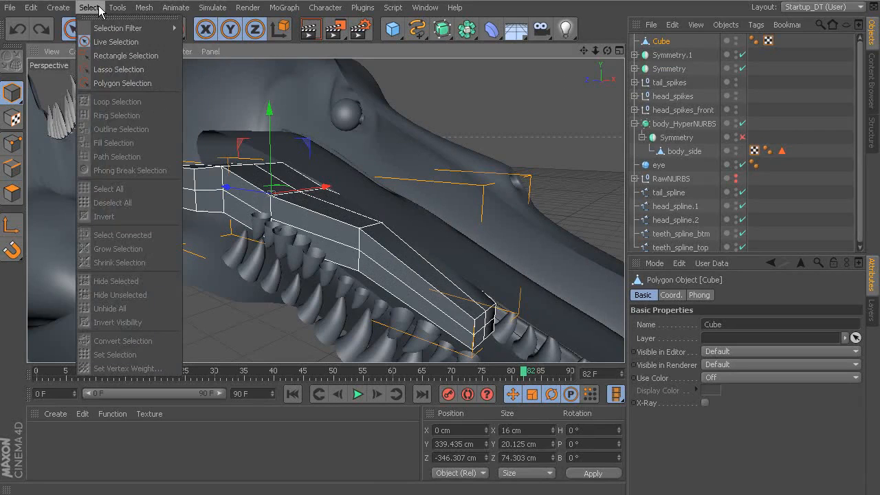
mouse_move(143, 9)
mouse_move(163, 44)
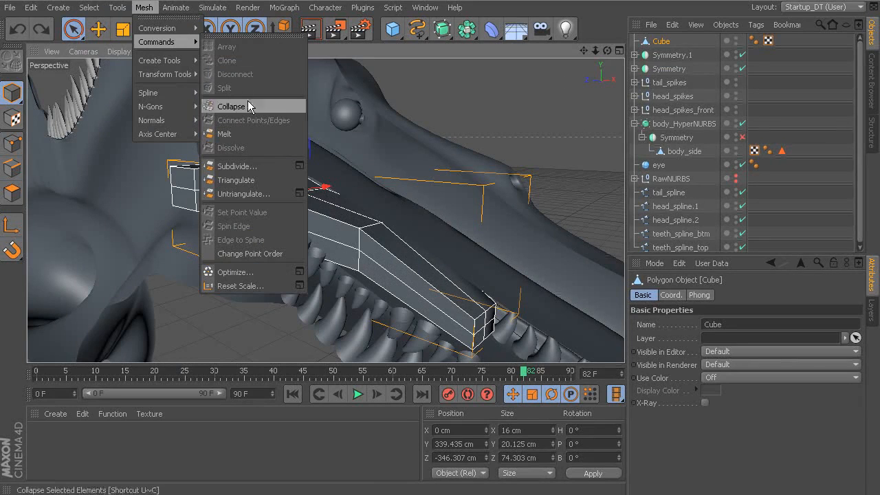
left_click(300, 166)
left_click_drag(332, 136, 603, 77)
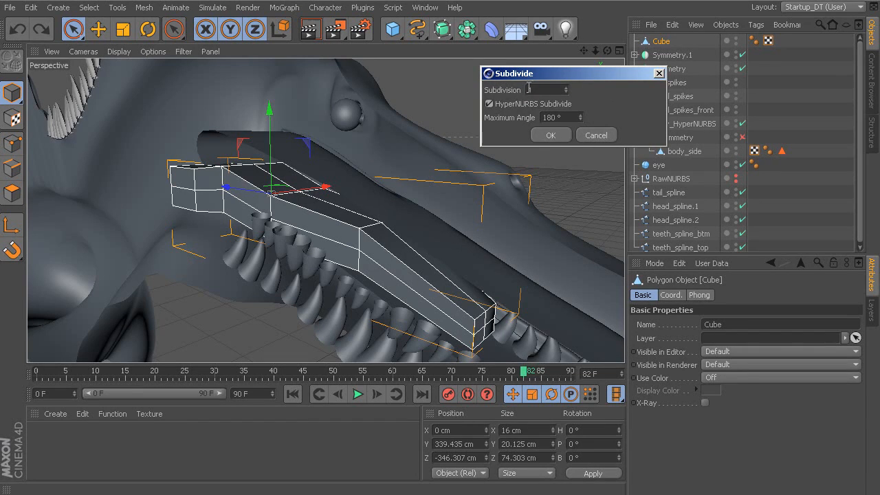
left_click(551, 135)
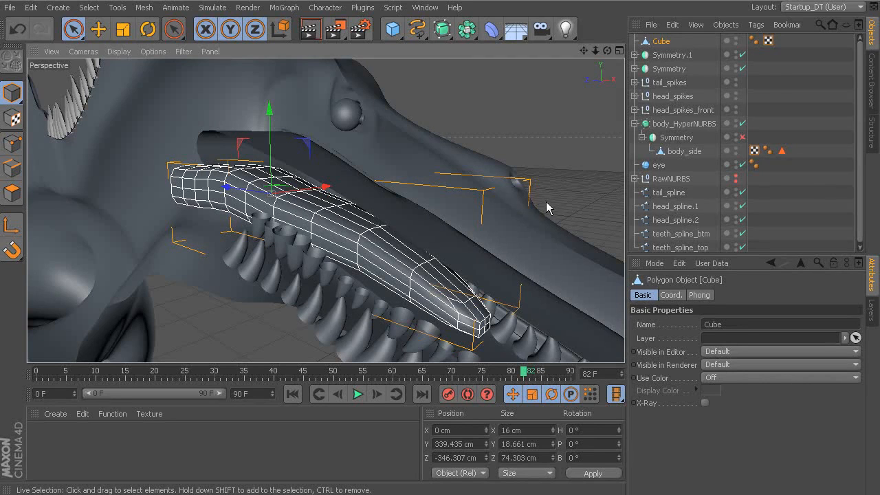
Rename the Cube object as tongue
scroll(525, 212, "down", 4)
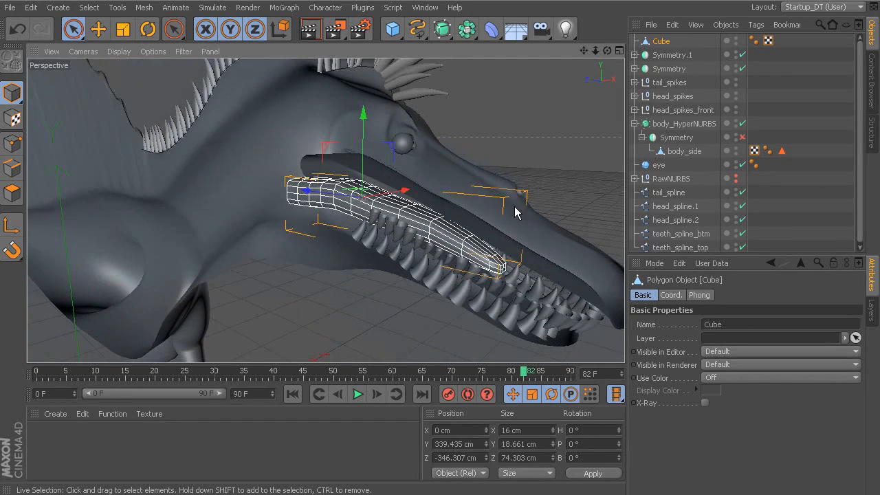
left_click(548, 169)
left_click(453, 237)
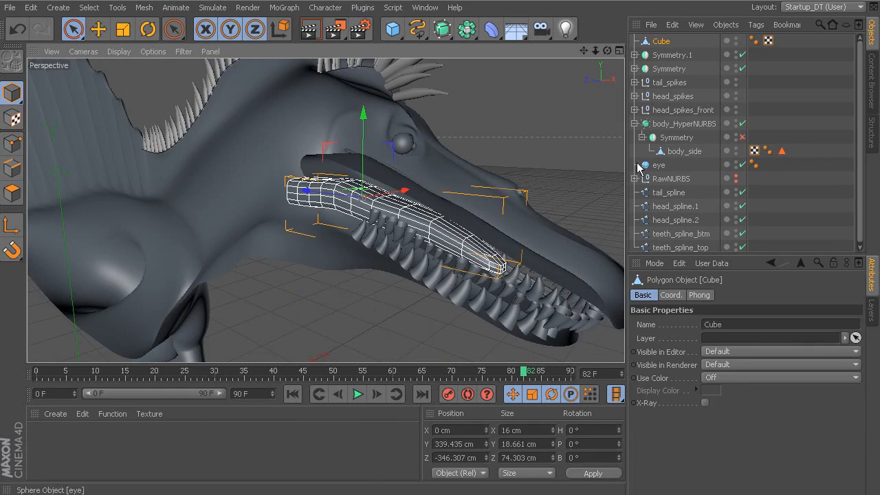
double_click(661, 41)
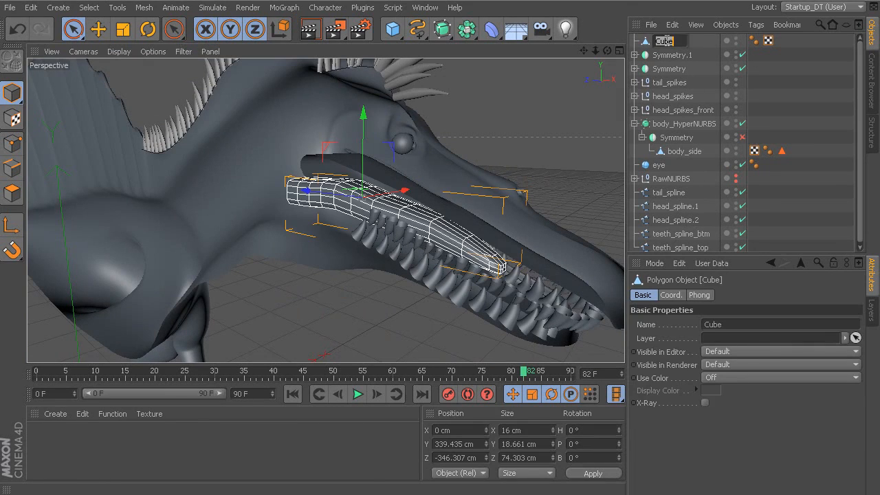
type("tongue")
key("Return")
Re-enable the Symmetry object inside body_HyperNURBS and check how the tongue sits in the complete head
left_click_drag(445, 217, 418, 194, "alt")
left_click_drag(478, 195, 424, 184, "alt")
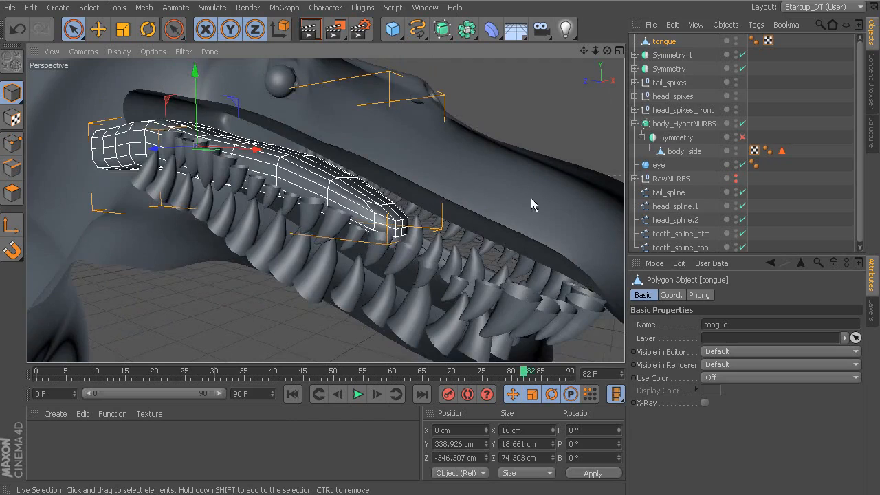
scroll(521, 198, "down", 5)
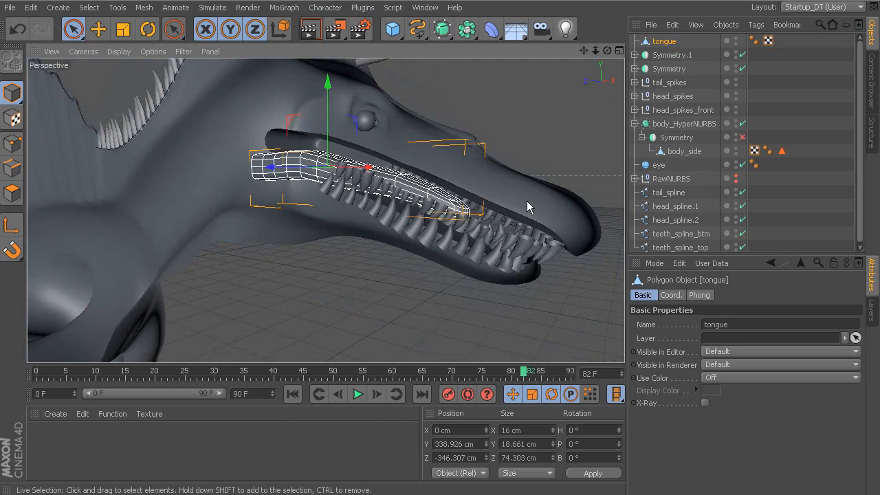
left_click(742, 138)
left_click_drag(588, 165, 524, 199, "alt")
scroll(528, 174, "up", 5)
scroll(476, 185, "down", 6)
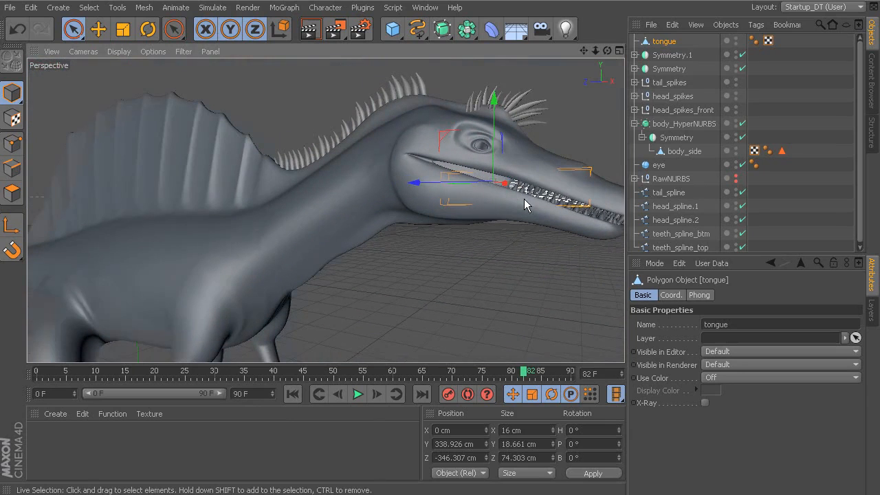
Rotate the tongue to about 0.6° heading, 4.1° pitch and -1.4° bank, and deselect it to view the whole dinosaur
key("e")
left_click(148, 28)
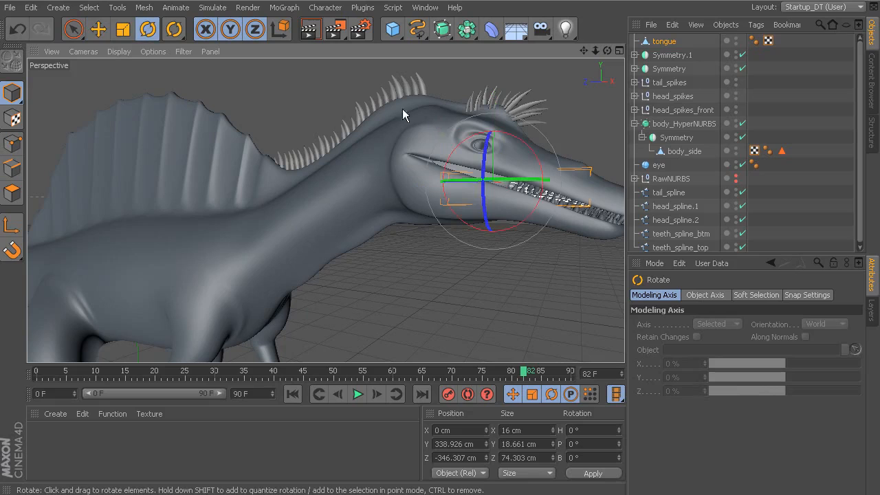
left_click_drag(526, 149, 532, 155)
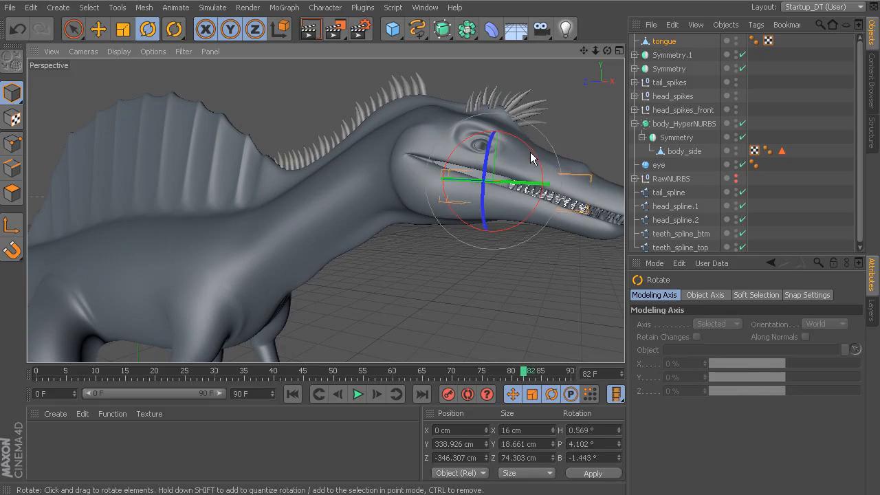
left_click(560, 275)
left_click_drag(580, 274, 454, 220, "alt")
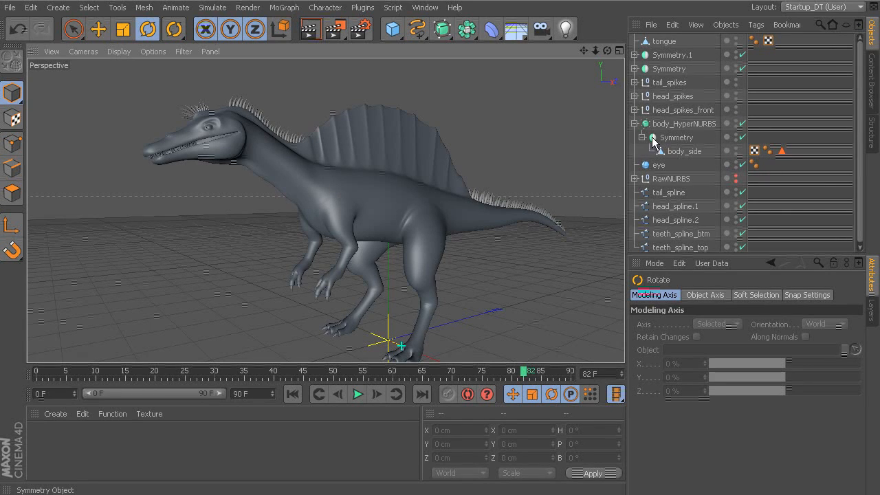
Examine the hierarchy of body_HyperNURBS and its nested Symmetry object, leaving it collapsed
left_click(635, 123)
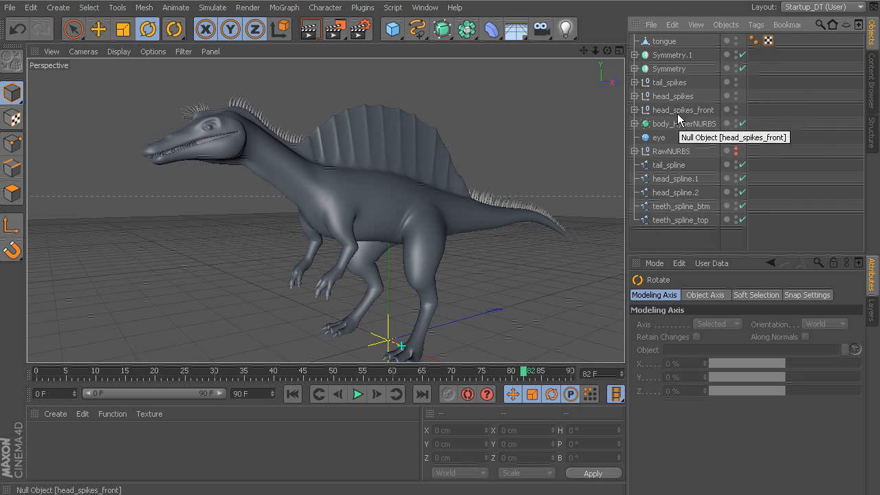
left_click(634, 124)
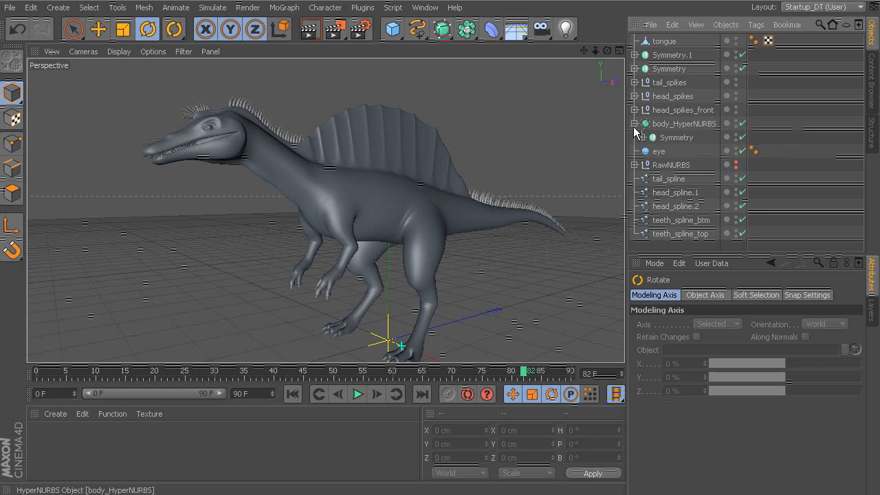
left_click(634, 123)
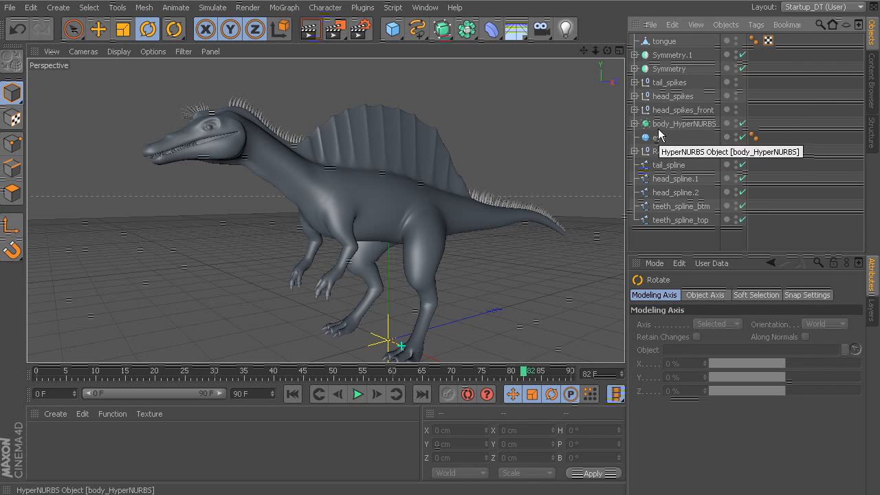
left_click(634, 124)
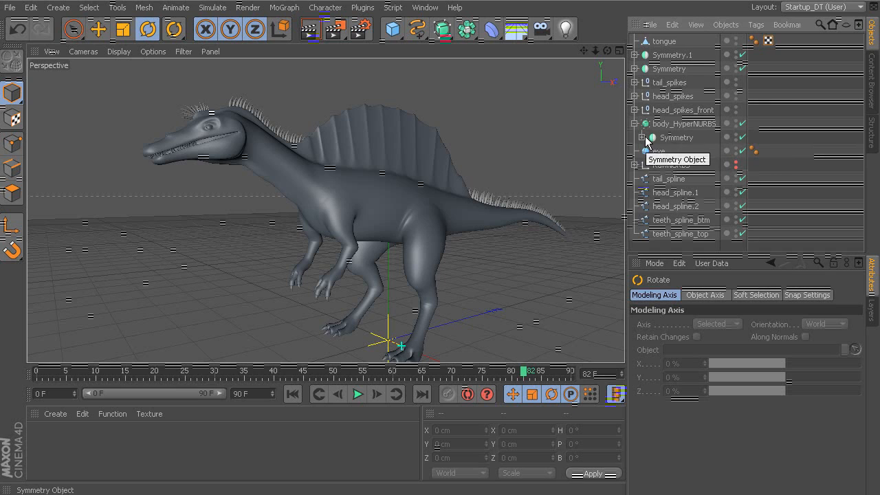
left_click(641, 138)
left_click(641, 137)
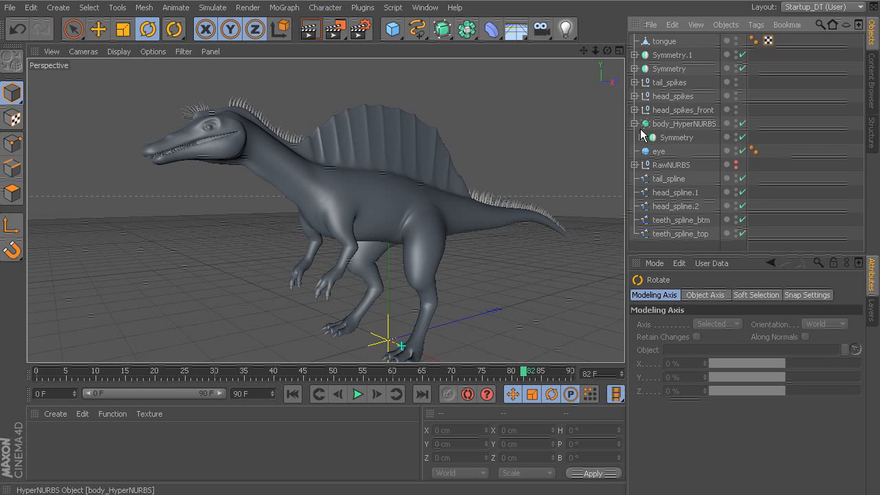
left_click(635, 123)
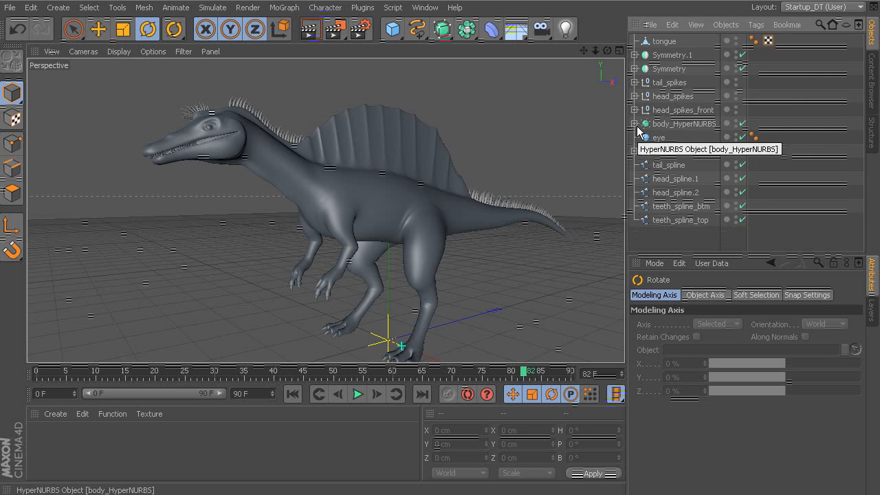